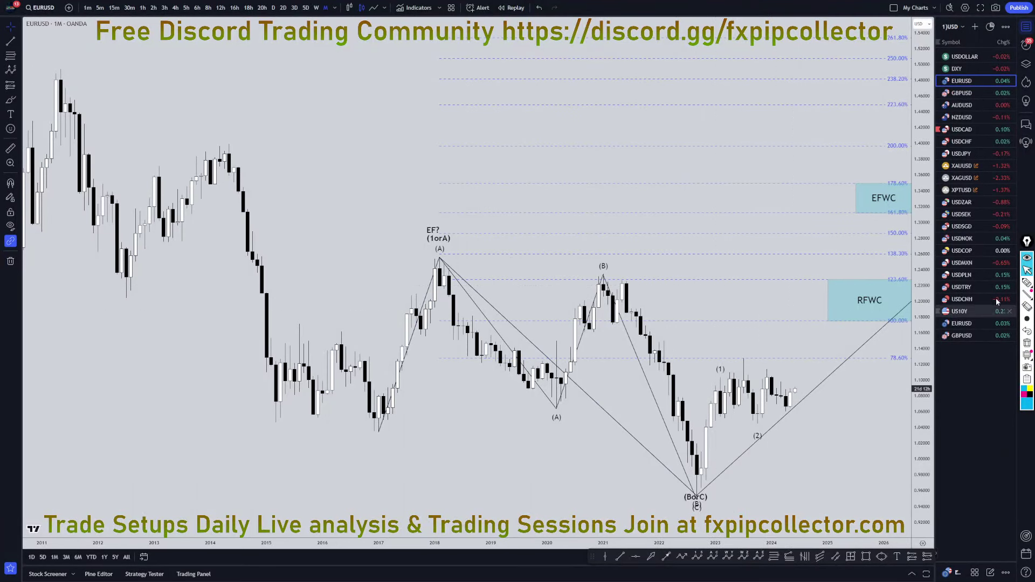
# Highlight EURUSD and the timeframes, sketch a wave through the RFWC and EFWC zones, then erase
pyautogui.click(1026, 283)
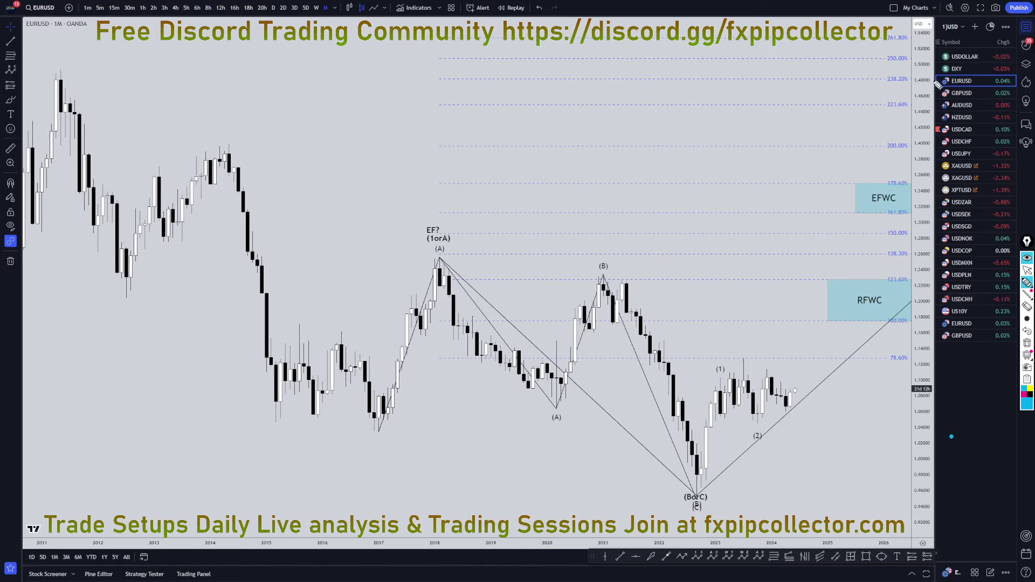
pyautogui.moveTo(942, 82); pyautogui.dragTo(888, 70)
pyautogui.moveTo(335, 19); pyautogui.dragTo(132, 16)
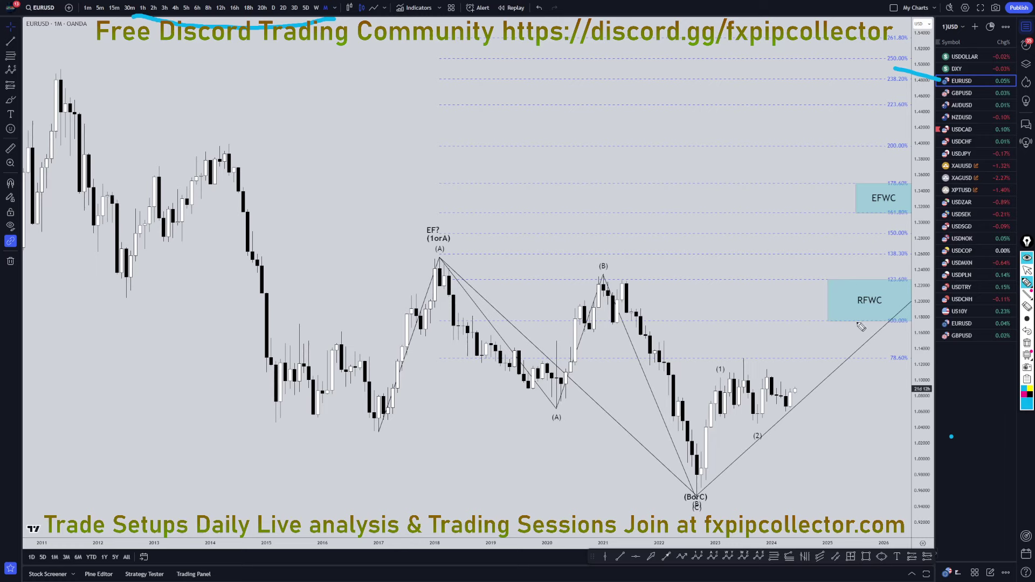
pyautogui.moveTo(793, 400)
pyautogui.mouseDown()
pyautogui.moveTo(812, 345)
pyautogui.moveTo(845, 315)
pyautogui.moveTo(898, 332)
pyautogui.mouseUp()
pyautogui.moveTo(891, 271); pyautogui.dragTo(896, 281)
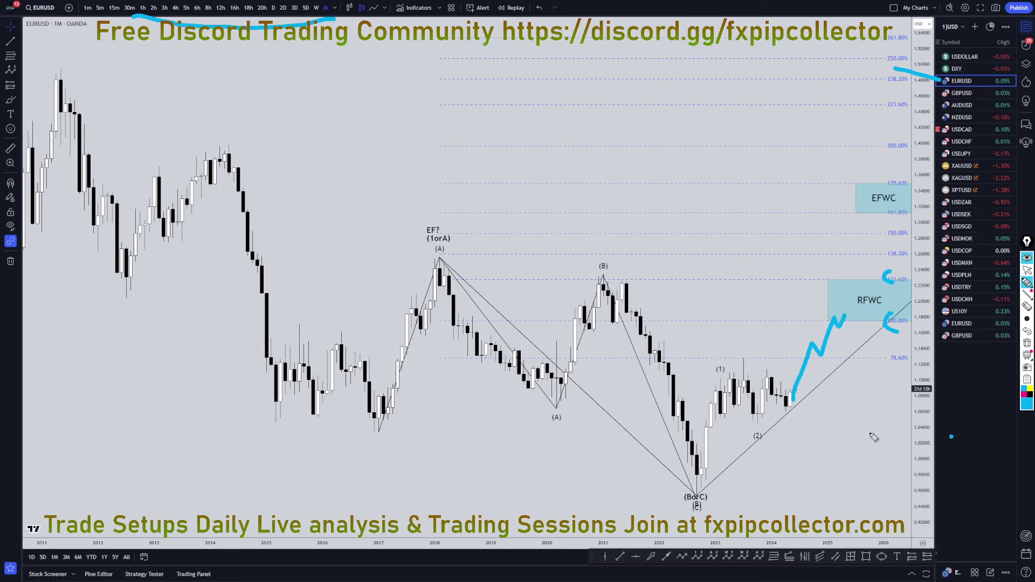
pyautogui.moveTo(846, 319); pyautogui.dragTo(884, 197)
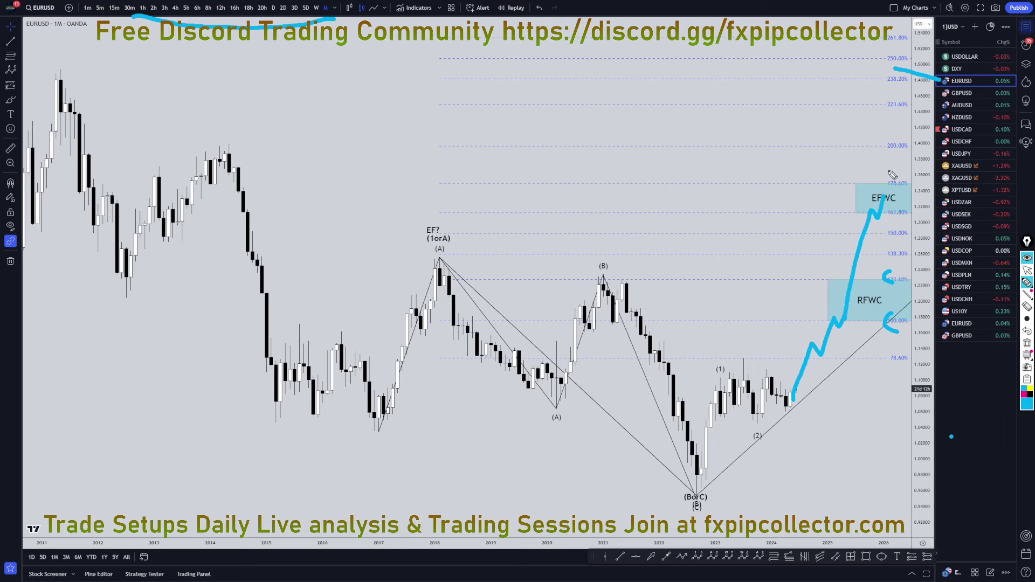
pyautogui.moveTo(890, 174)
pyautogui.mouseDown()
pyautogui.moveTo(880, 177)
pyautogui.moveTo(880, 214)
pyautogui.moveTo(894, 219)
pyautogui.mouseUp()
pyautogui.click(1027, 345)
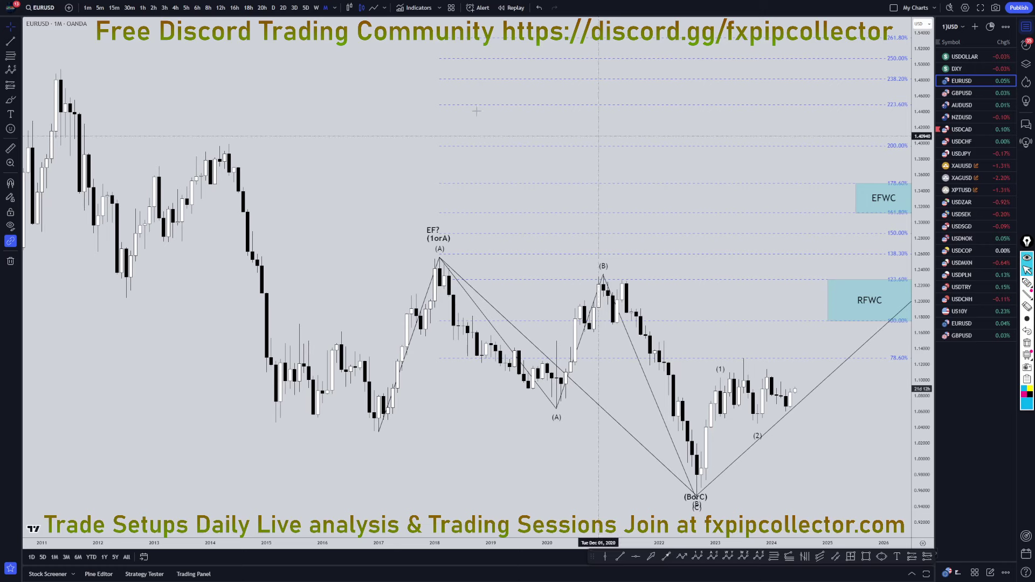
# On the weekly chart, circle EFW2, mark wave 1, sketch a wave 3 rise from (Y), then clear
pyautogui.click(316, 8)
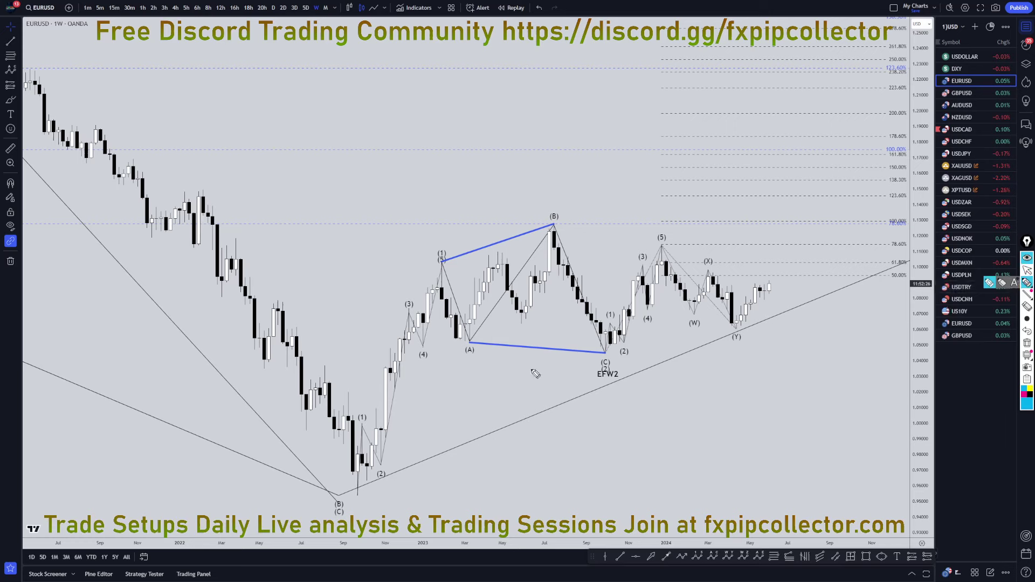
pyautogui.moveTo(616, 362)
pyautogui.mouseDown()
pyautogui.moveTo(598, 387)
pyautogui.moveTo(628, 362)
pyautogui.moveTo(605, 350)
pyautogui.mouseUp()
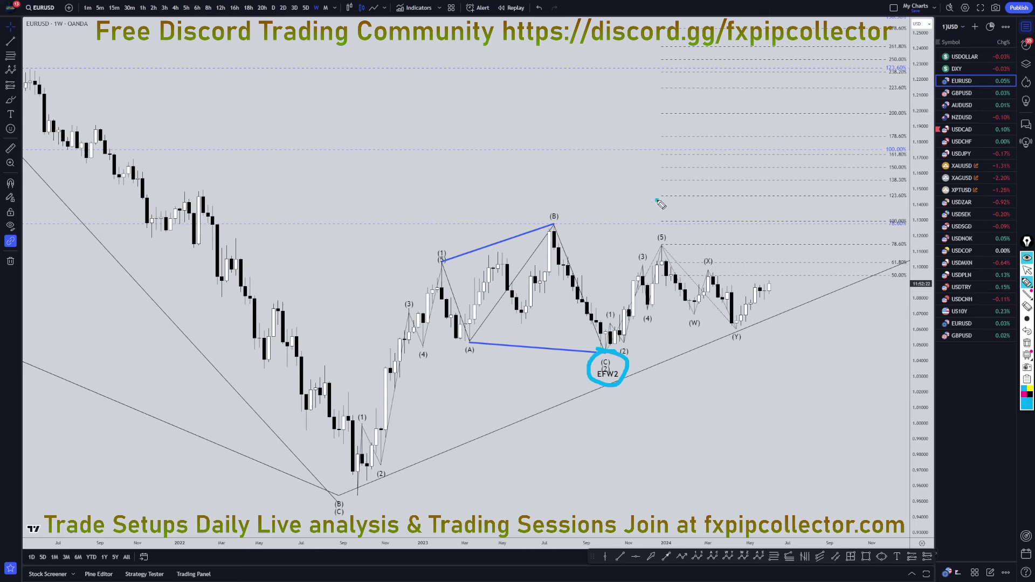
pyautogui.moveTo(657, 201)
pyautogui.mouseDown()
pyautogui.moveTo(687, 304)
pyautogui.moveTo(707, 272)
pyautogui.moveTo(733, 324)
pyautogui.moveTo(723, 353)
pyautogui.moveTo(741, 378)
pyautogui.mouseUp()
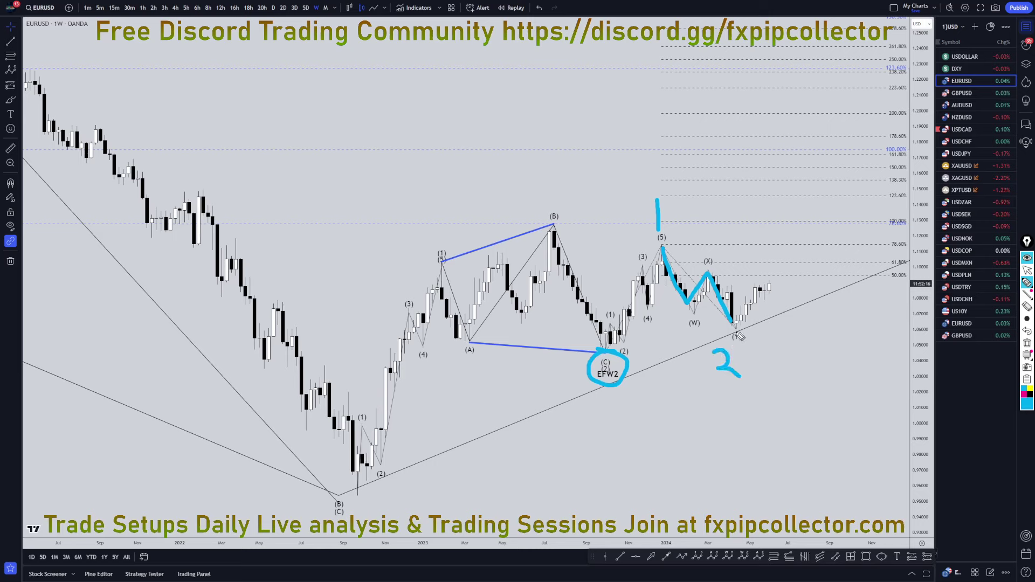
pyautogui.moveTo(737, 332)
pyautogui.mouseDown()
pyautogui.moveTo(814, 225)
pyautogui.moveTo(864, 117)
pyautogui.mouseUp()
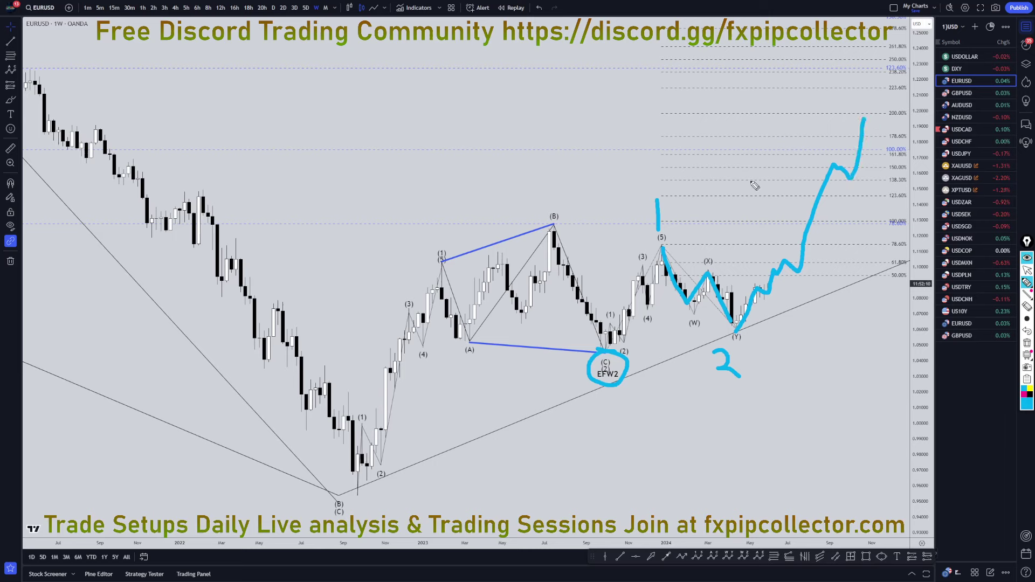
pyautogui.moveTo(751, 181)
pyautogui.mouseDown()
pyautogui.moveTo(765, 200)
pyautogui.moveTo(727, 196)
pyautogui.mouseUp()
pyautogui.click(1027, 343)
pyautogui.click(1026, 269)
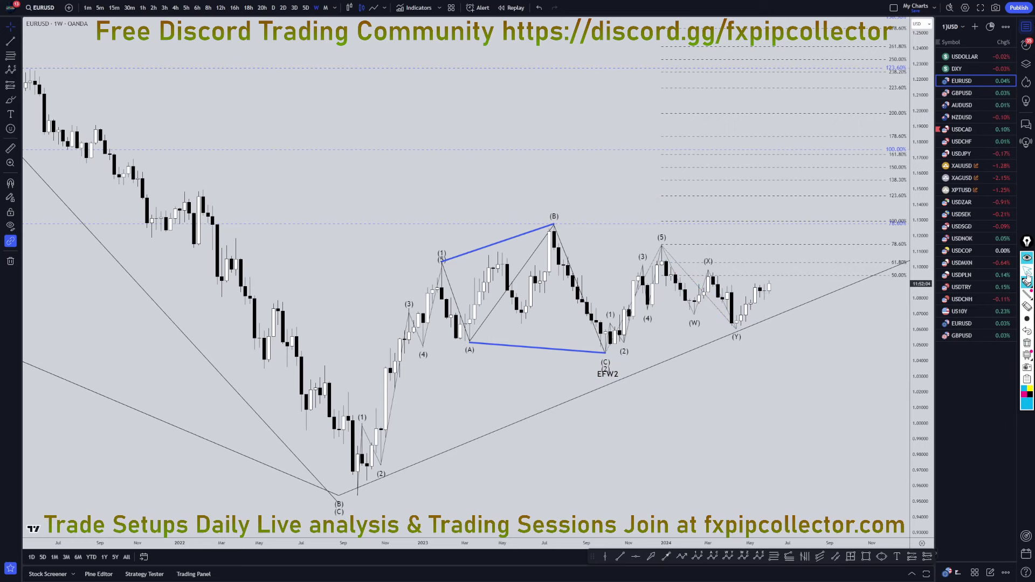
# On the daily chart, circle the (Y) low as wave 2, sketch a wave 3 rally, then clear
pyautogui.click(274, 8)
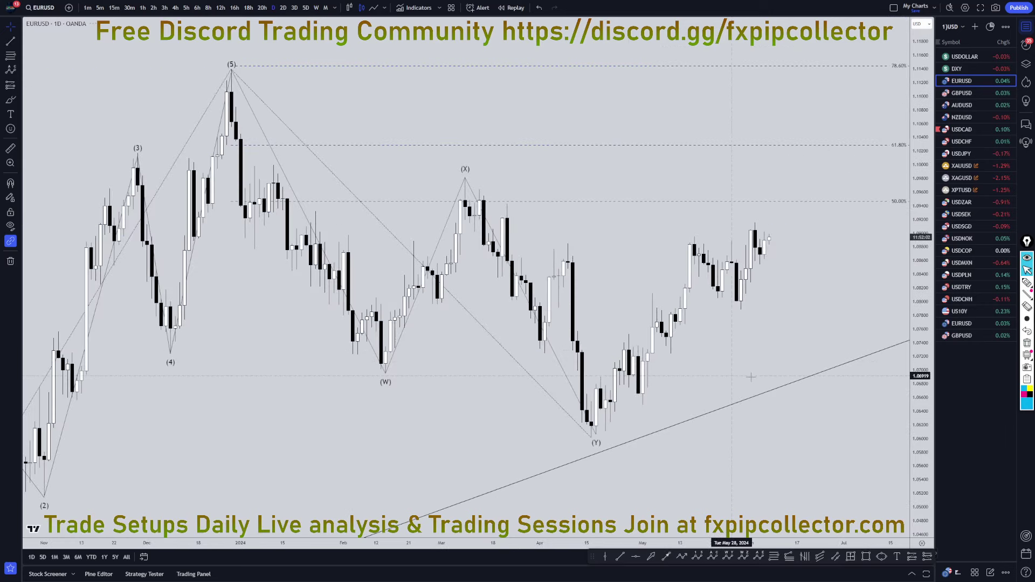
pyautogui.click(1027, 282)
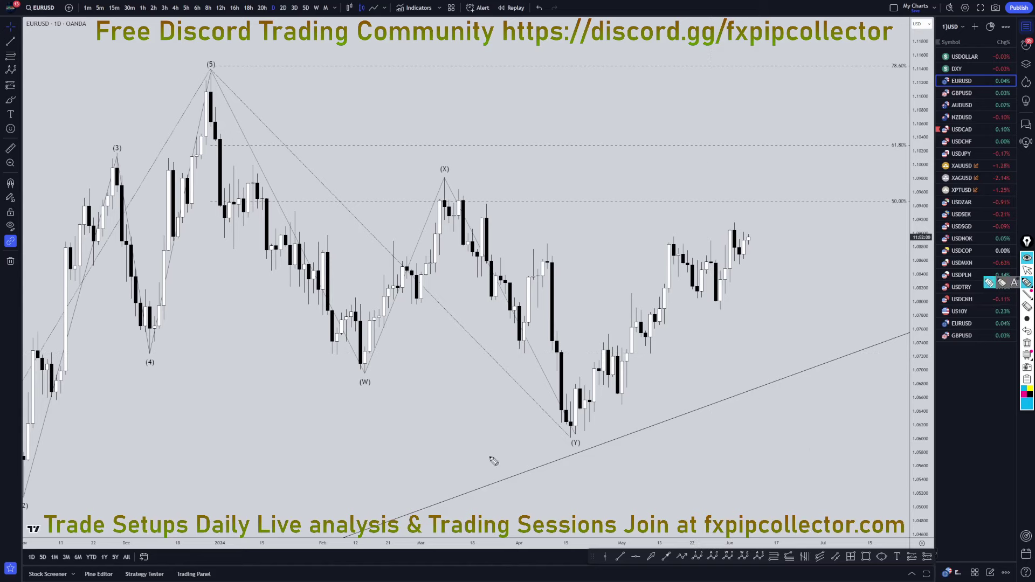
pyautogui.moveTo(585, 441); pyautogui.dragTo(579, 431)
pyautogui.moveTo(567, 475)
pyautogui.mouseDown()
pyautogui.moveTo(563, 493)
pyautogui.moveTo(602, 501)
pyautogui.mouseUp()
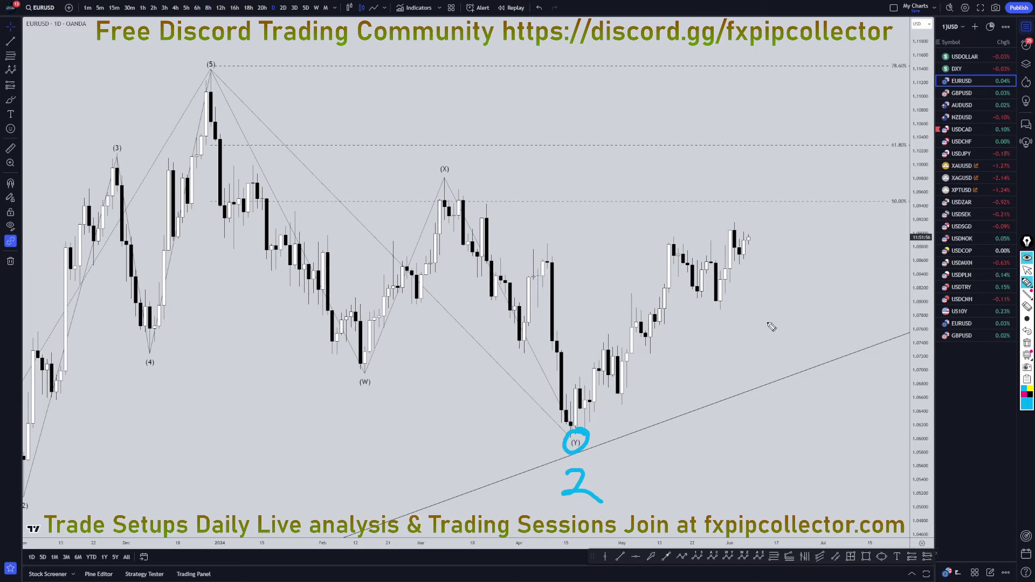
pyautogui.moveTo(767, 321)
pyautogui.mouseDown()
pyautogui.moveTo(781, 333)
pyautogui.moveTo(756, 347)
pyautogui.mouseUp()
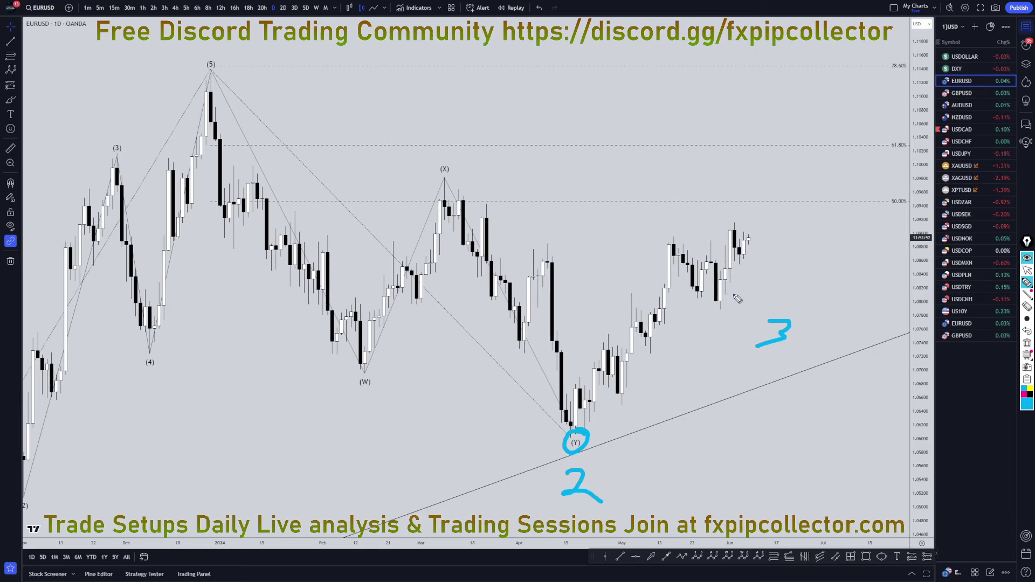
pyautogui.moveTo(750, 238)
pyautogui.mouseDown()
pyautogui.moveTo(780, 236)
pyautogui.moveTo(815, 170)
pyautogui.moveTo(839, 200)
pyautogui.moveTo(887, 101)
pyautogui.moveTo(916, 81)
pyautogui.mouseUp()
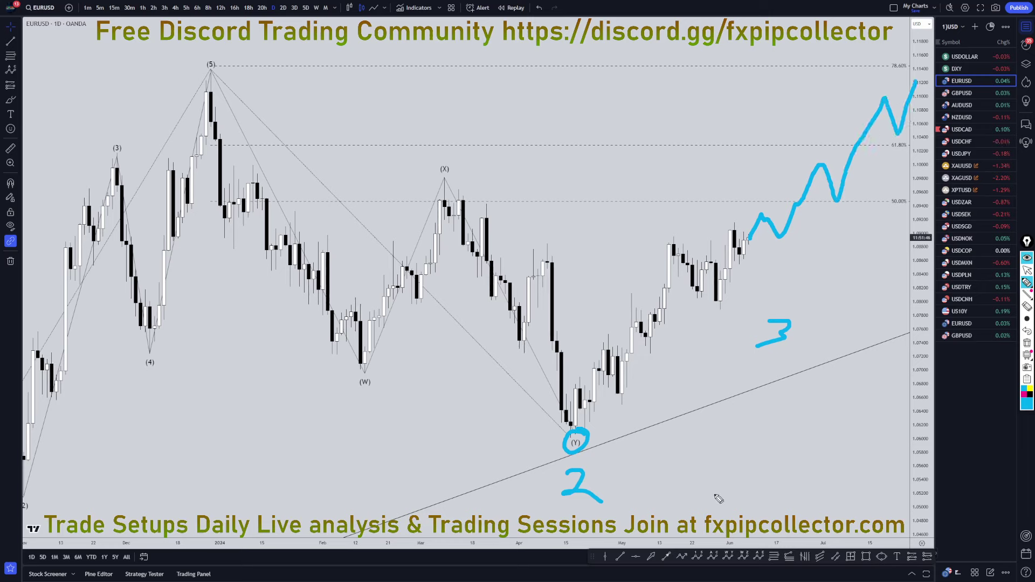
pyautogui.click(1027, 343)
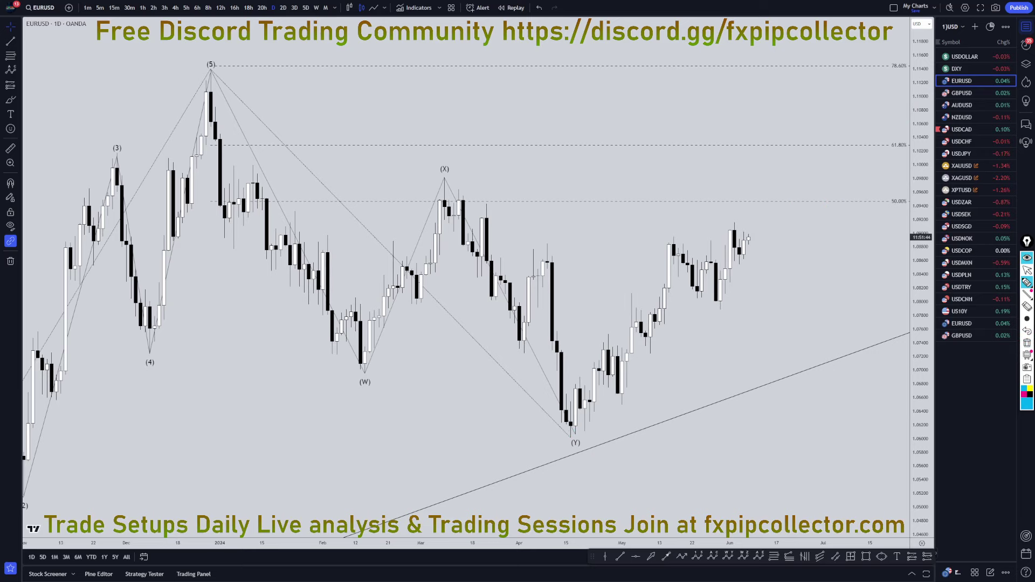
# On the 4-hour chart, trace the pullback and a projected rise, then clear the sketch
pyautogui.click(176, 8)
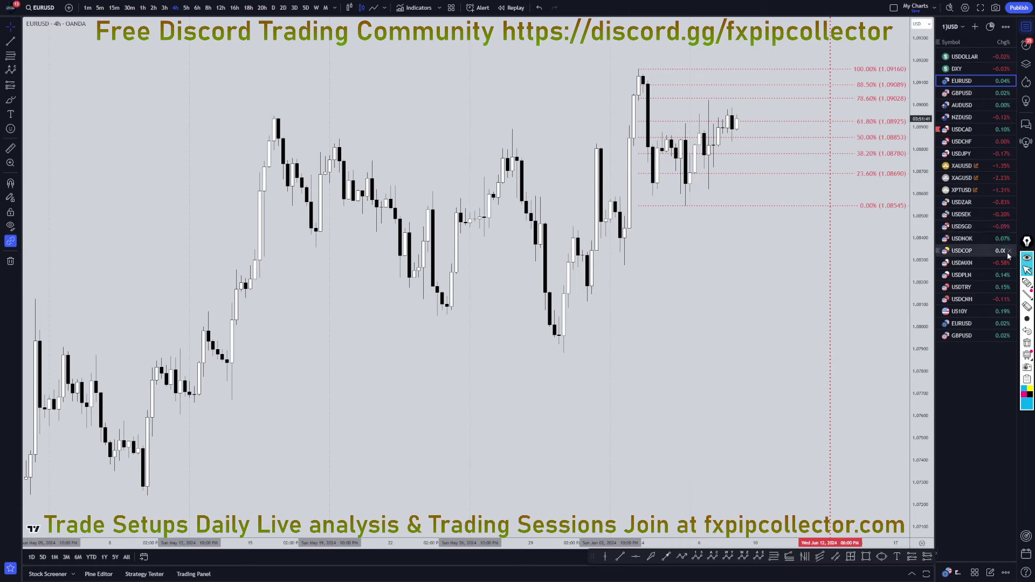
pyautogui.click(1026, 283)
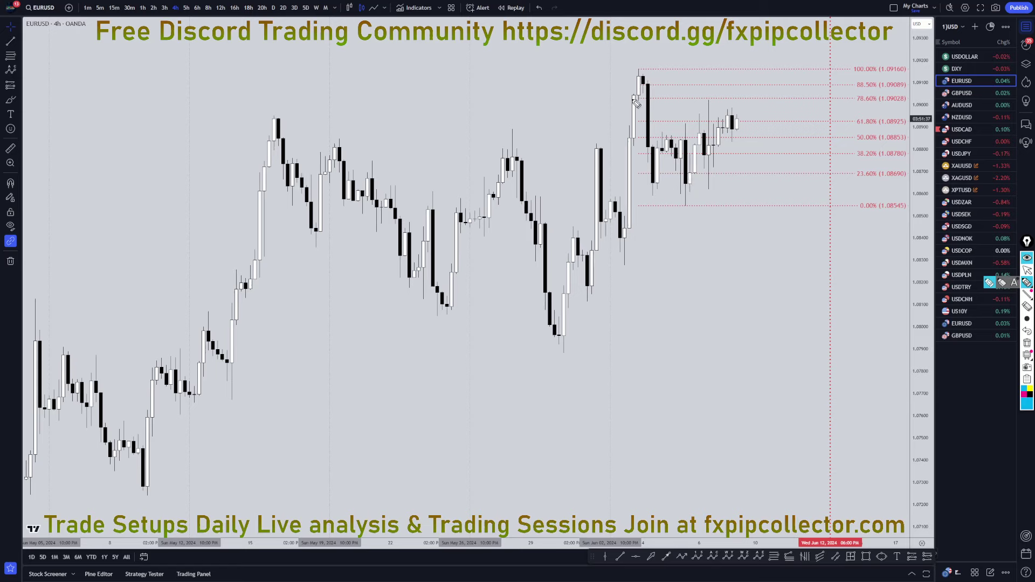
pyautogui.moveTo(644, 77)
pyautogui.mouseDown()
pyautogui.moveTo(653, 152)
pyautogui.moveTo(678, 135)
pyautogui.moveTo(688, 196)
pyautogui.mouseUp()
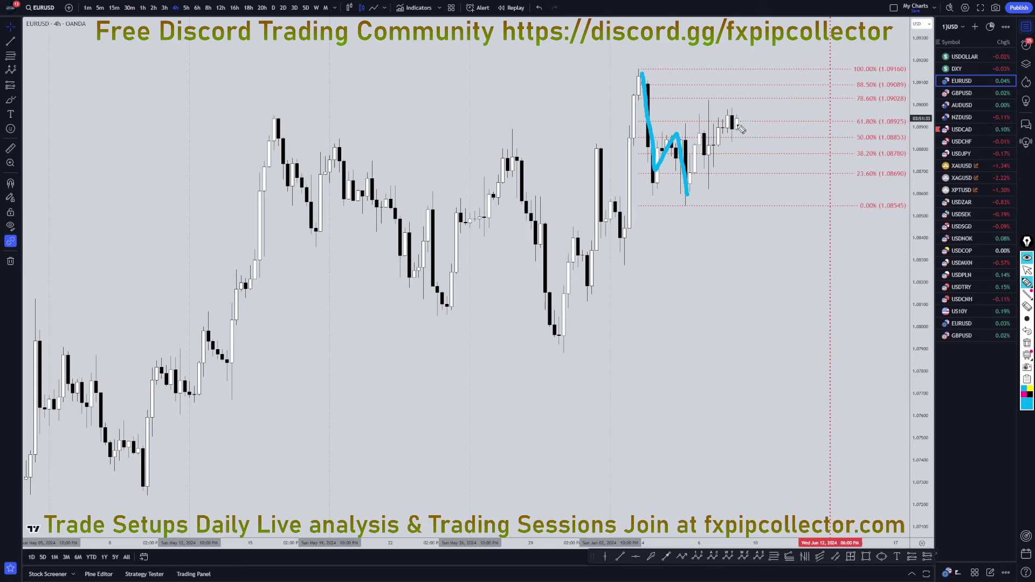
pyautogui.moveTo(738, 126)
pyautogui.mouseDown()
pyautogui.moveTo(797, 53)
pyautogui.moveTo(808, 20)
pyautogui.mouseUp()
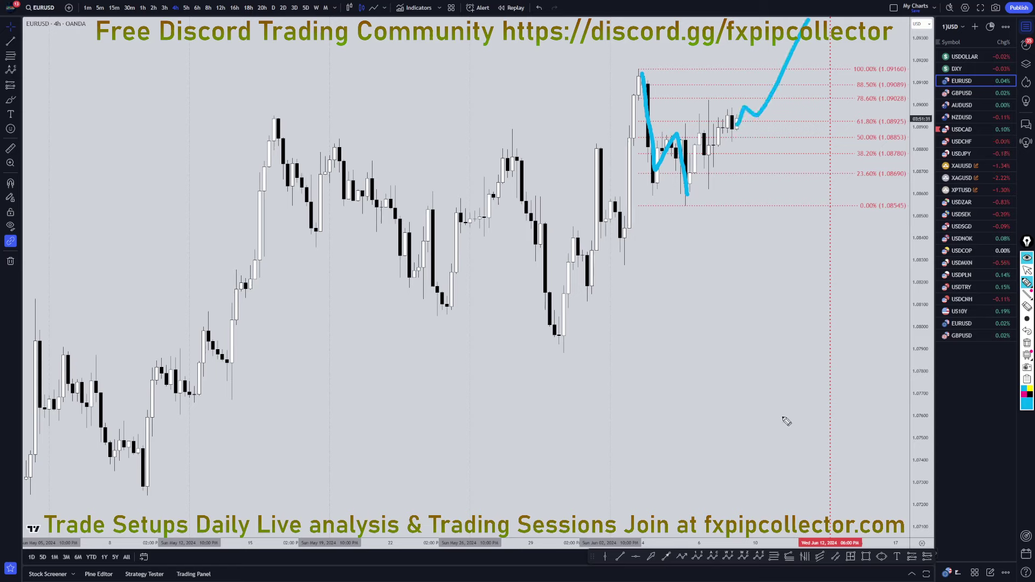
pyautogui.click(1027, 344)
# Draw A and B labels, C near 78.6%, rising and falling waves, then remove the drawings
pyautogui.moveTo(655, 236)
pyautogui.mouseDown()
pyautogui.moveTo(688, 239)
pyautogui.moveTo(664, 230)
pyautogui.mouseUp()
pyautogui.moveTo(728, 73)
pyautogui.mouseDown()
pyautogui.moveTo(729, 102)
pyautogui.moveTo(733, 89)
pyautogui.mouseUp()
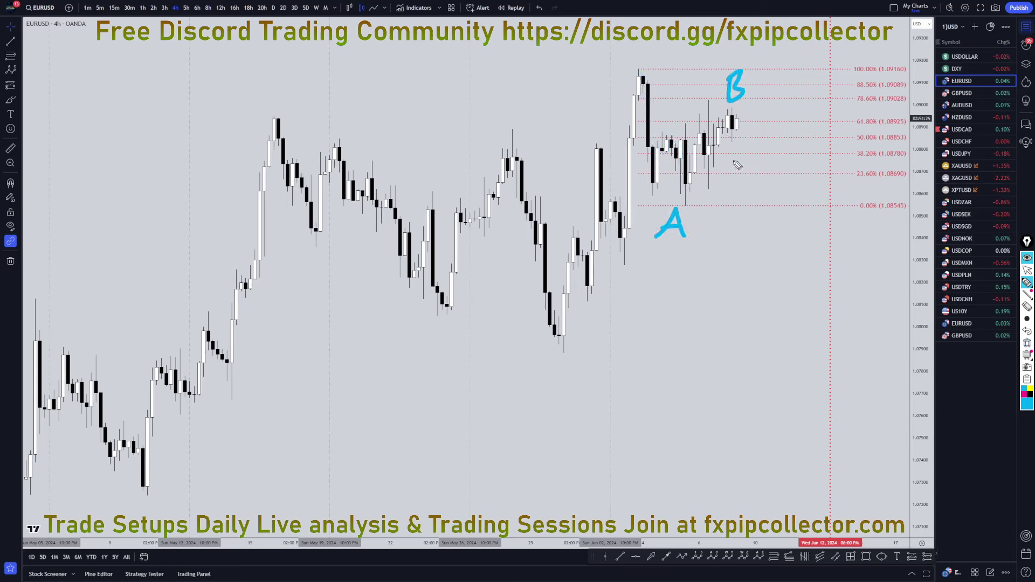
pyautogui.moveTo(735, 124); pyautogui.dragTo(753, 99)
pyautogui.moveTo(864, 88); pyautogui.dragTo(852, 131)
pyautogui.moveTo(754, 99); pyautogui.dragTo(828, 303)
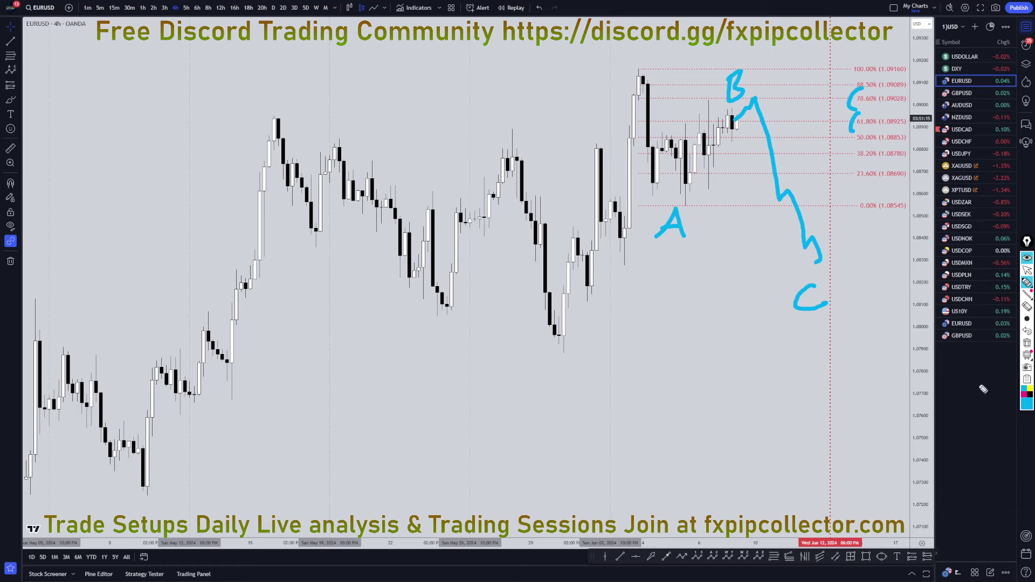
pyautogui.click(1026, 343)
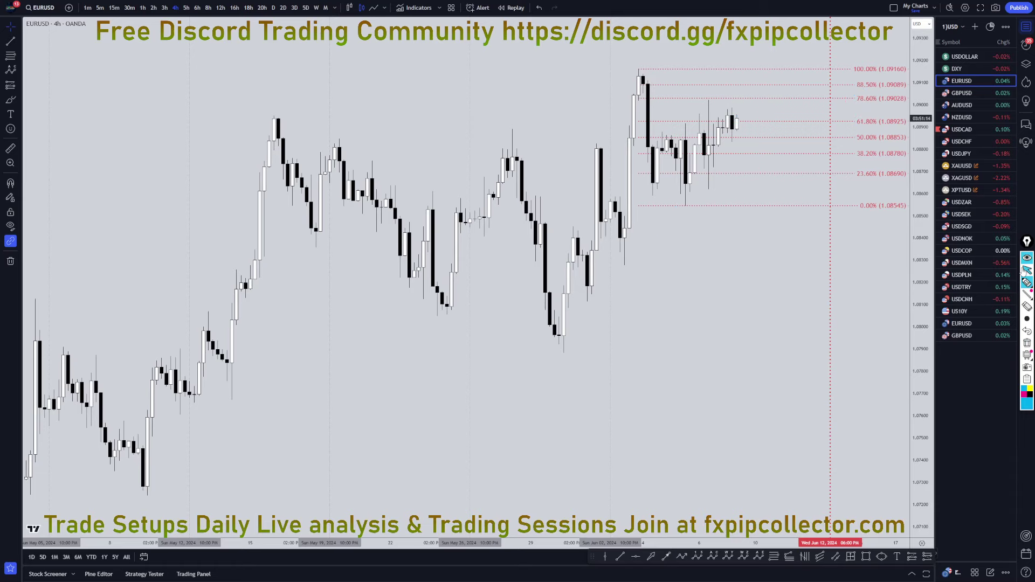
# On the 1-hour chart, sketch an A-B-C zigzag and a sharp upward projection, then remove them
pyautogui.click(142, 8)
pyautogui.scroll(-3, 672, 385)
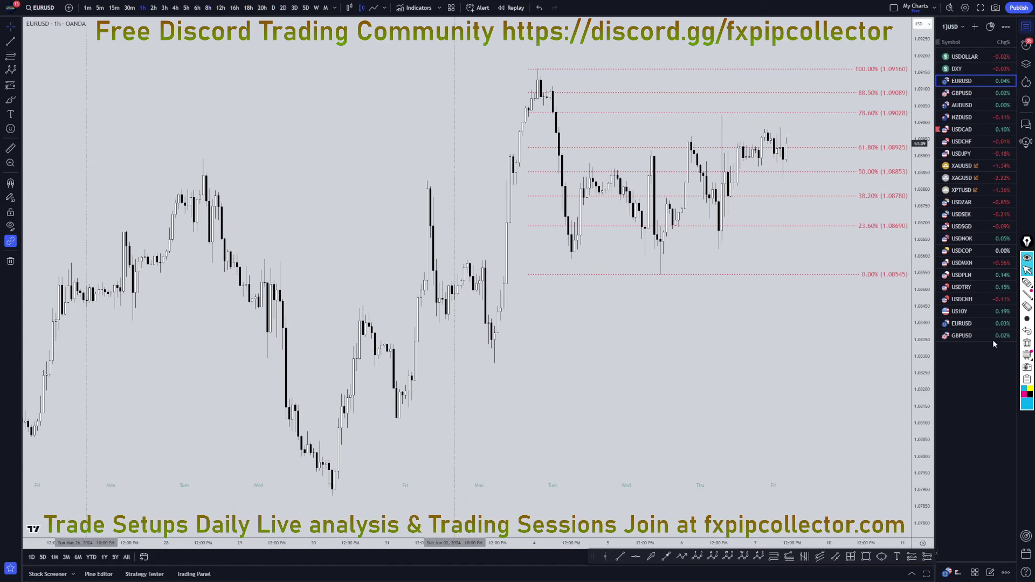
pyautogui.moveTo(1027, 282)
pyautogui.click(989, 283)
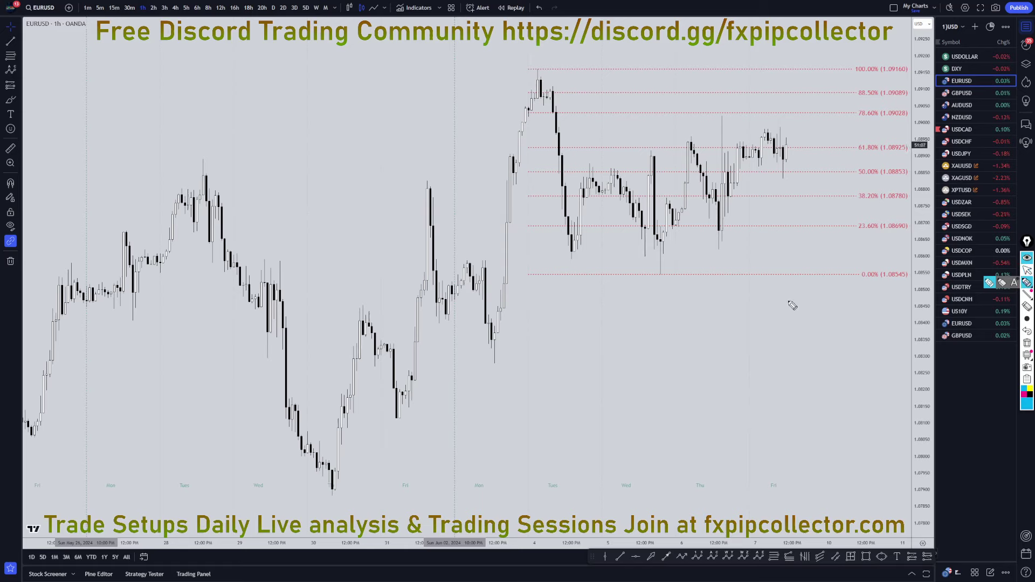
pyautogui.moveTo(541, 77); pyautogui.dragTo(567, 237)
pyautogui.moveTo(546, 307)
pyautogui.mouseDown()
pyautogui.moveTo(576, 309)
pyautogui.moveTo(594, 180)
pyautogui.moveTo(635, 218)
pyautogui.moveTo(652, 156)
pyautogui.mouseUp()
pyautogui.moveTo(646, 115); pyautogui.dragTo(657, 267)
pyautogui.moveTo(671, 304); pyautogui.dragTo(680, 319)
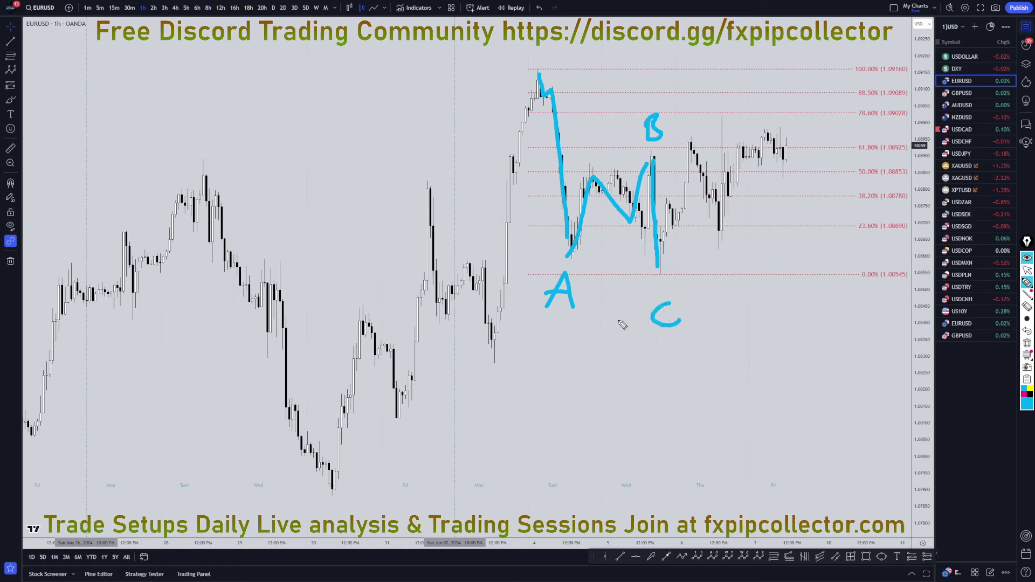
pyautogui.moveTo(788, 145)
pyautogui.mouseDown()
pyautogui.moveTo(803, 177)
pyautogui.moveTo(848, 139)
pyautogui.moveTo(864, 2)
pyautogui.mouseUp()
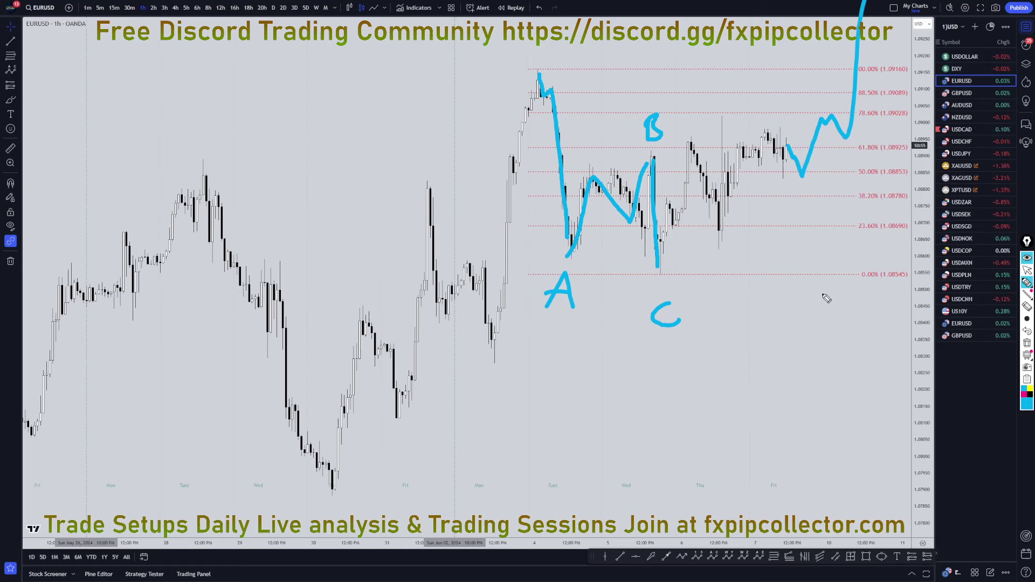
pyautogui.click(1026, 342)
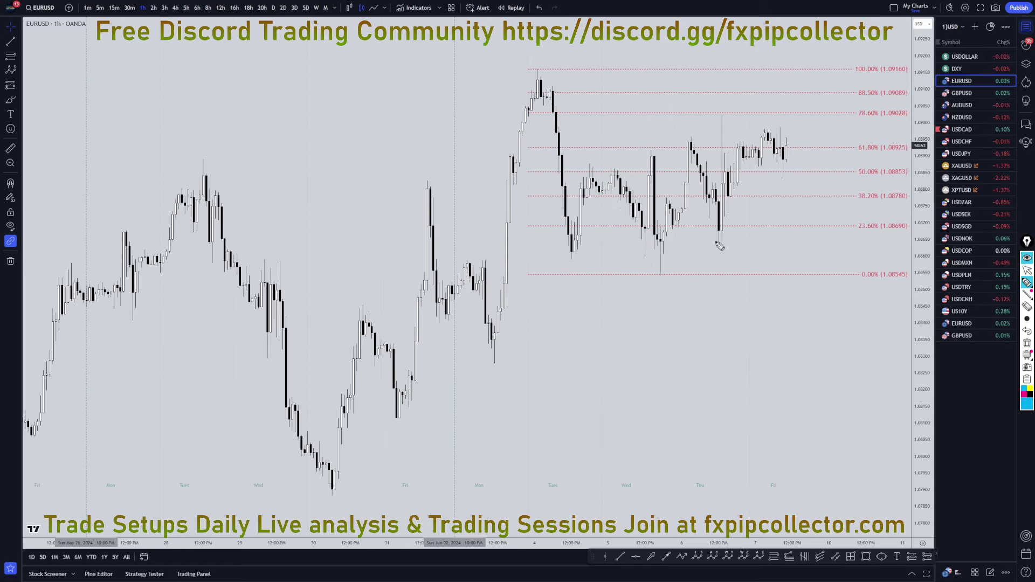
# Label A and B, mark C at 78.6% and 61.8%, and sketch a rise then steep fall below 0%
pyautogui.moveTo(616, 323)
pyautogui.mouseDown()
pyautogui.moveTo(649, 307)
pyautogui.moveTo(652, 327)
pyautogui.mouseUp()
pyautogui.moveTo(655, 311); pyautogui.dragTo(604, 317)
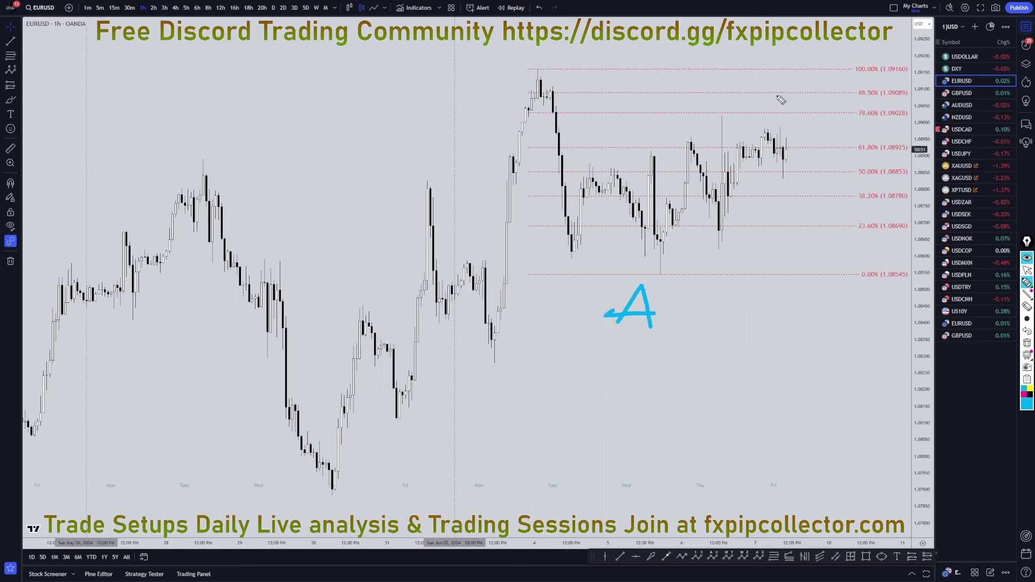
pyautogui.moveTo(776, 73)
pyautogui.mouseDown()
pyautogui.moveTo(788, 94)
pyautogui.moveTo(782, 73)
pyautogui.mouseUp()
pyautogui.moveTo(785, 159); pyautogui.dragTo(800, 115)
pyautogui.moveTo(862, 105); pyautogui.dragTo(861, 161)
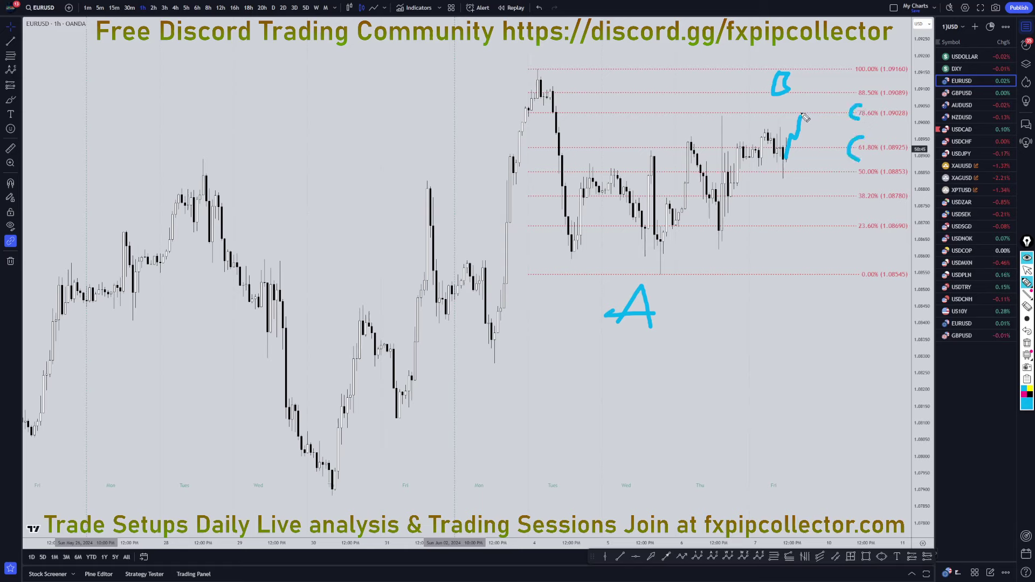
pyautogui.moveTo(802, 114); pyautogui.dragTo(820, 178)
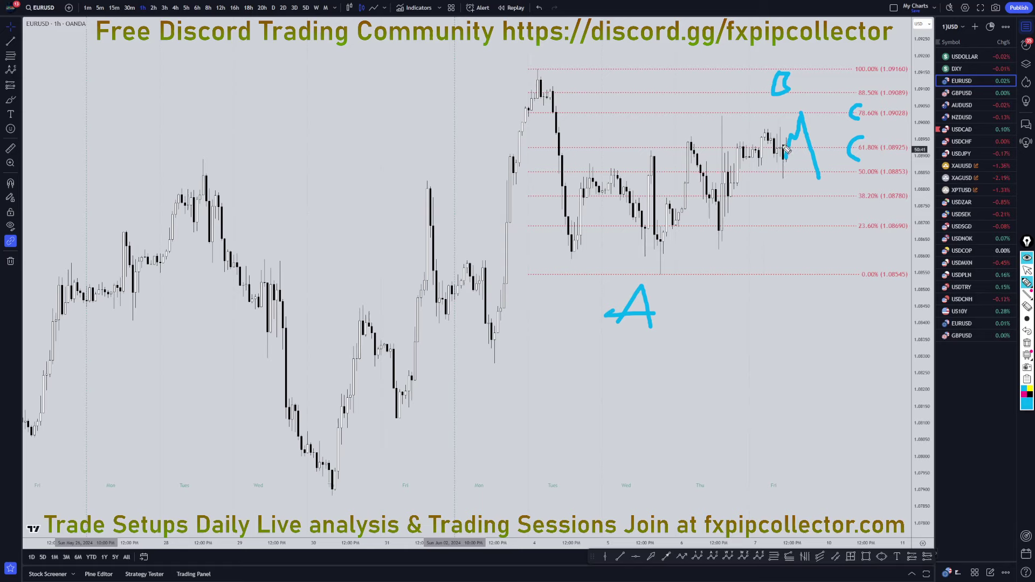
pyautogui.moveTo(754, 101); pyautogui.dragTo(825, 104)
pyautogui.moveTo(822, 181)
pyautogui.mouseDown()
pyautogui.moveTo(852, 199)
pyautogui.moveTo(871, 393)
pyautogui.mouseUp()
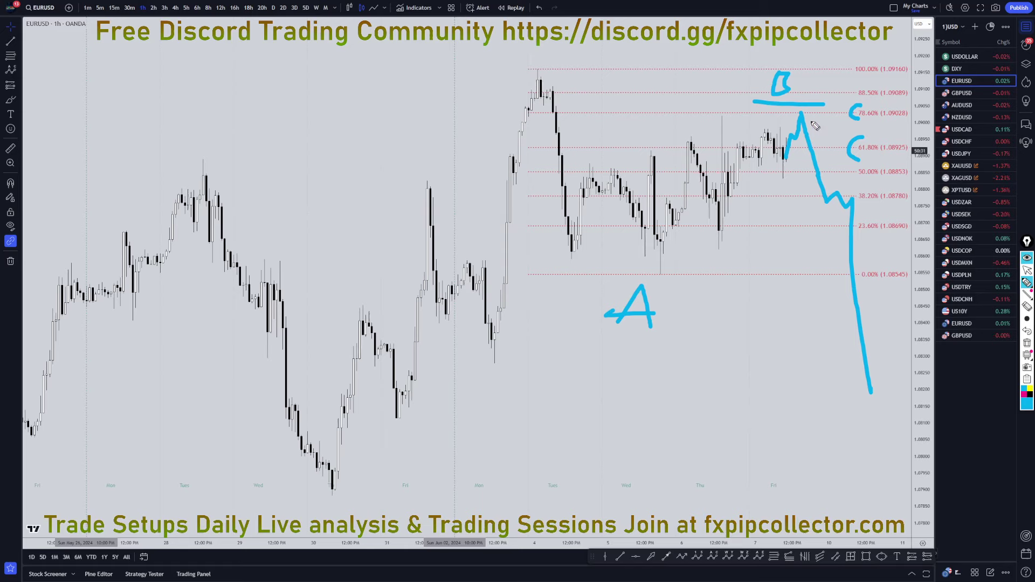
# Add an alternative rise, cross out B, draw horizontal lines including 78.6%, and up/down arrows
pyautogui.moveTo(803, 115)
pyautogui.mouseDown()
pyautogui.moveTo(846, 111)
pyautogui.moveTo(878, 1)
pyautogui.mouseUp()
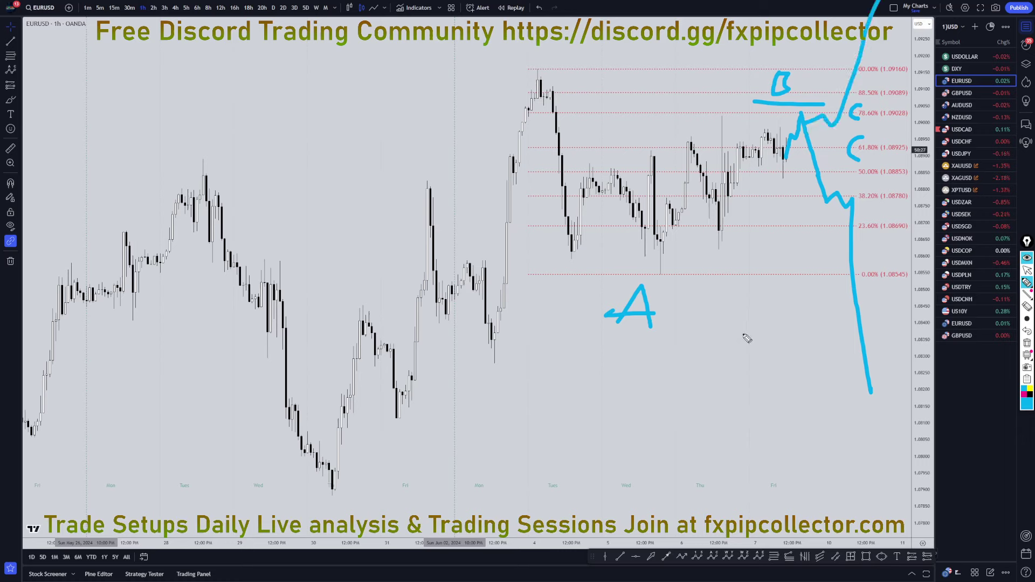
pyautogui.moveTo(733, 372)
pyautogui.mouseDown()
pyautogui.moveTo(757, 339)
pyautogui.moveTo(777, 362)
pyautogui.mouseUp()
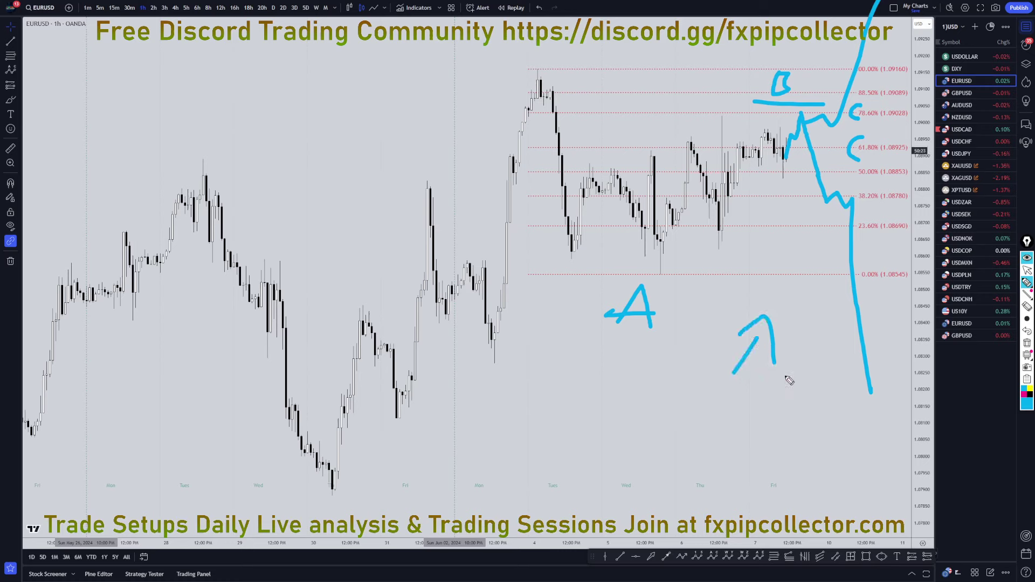
pyautogui.moveTo(804, 65); pyautogui.dragTo(768, 96)
pyautogui.moveTo(757, 57); pyautogui.dragTo(814, 103)
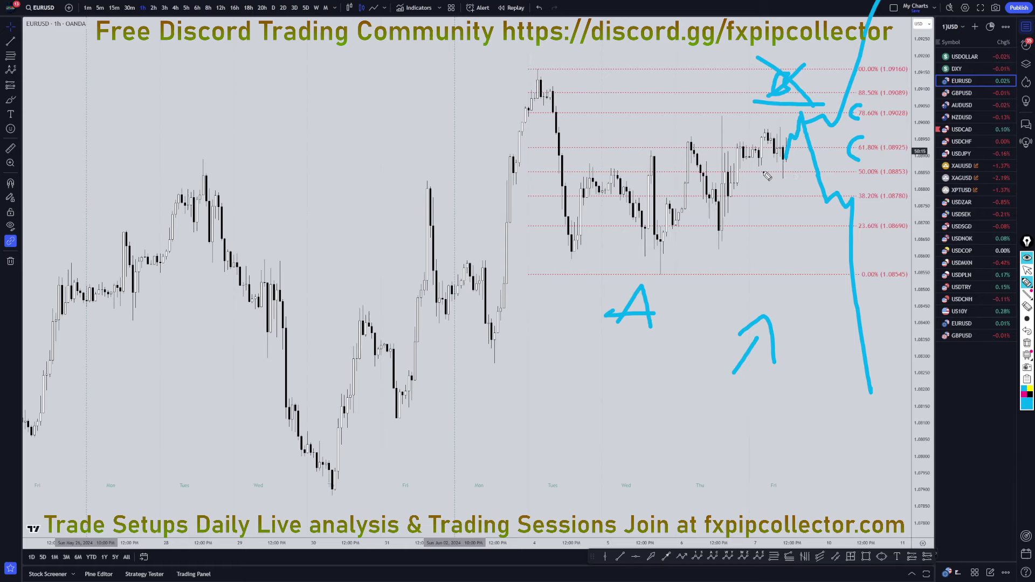
pyautogui.moveTo(745, 168); pyautogui.dragTo(817, 171)
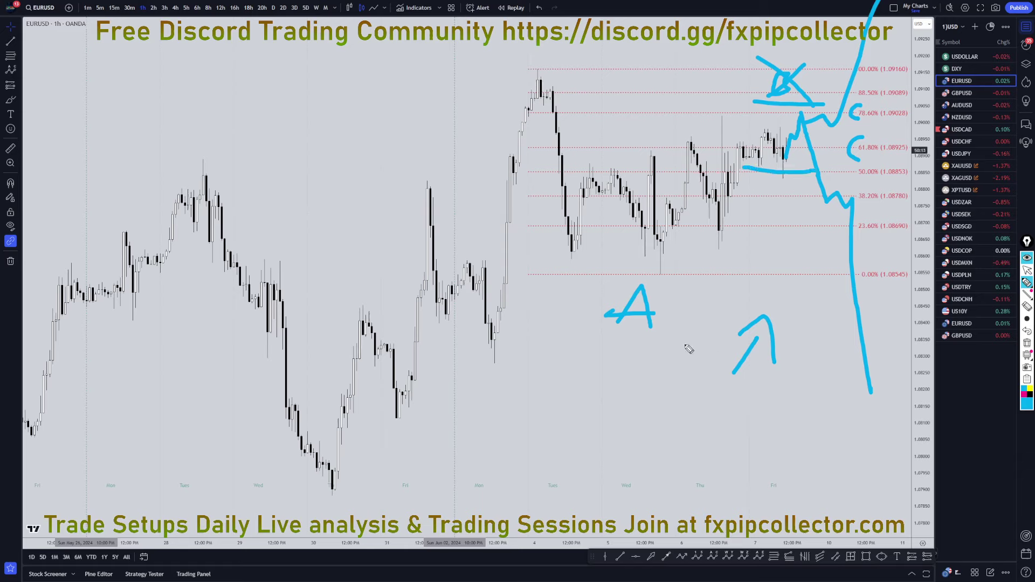
pyautogui.moveTo(849, 121); pyautogui.dragTo(924, 123)
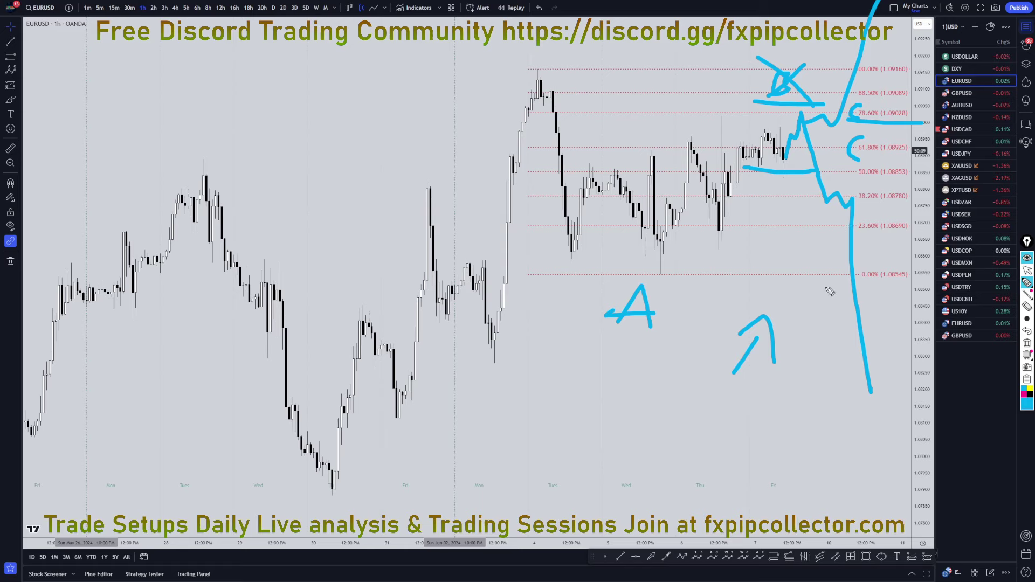
pyautogui.moveTo(796, 268)
pyautogui.mouseDown()
pyautogui.moveTo(819, 319)
pyautogui.moveTo(837, 303)
pyautogui.mouseUp()
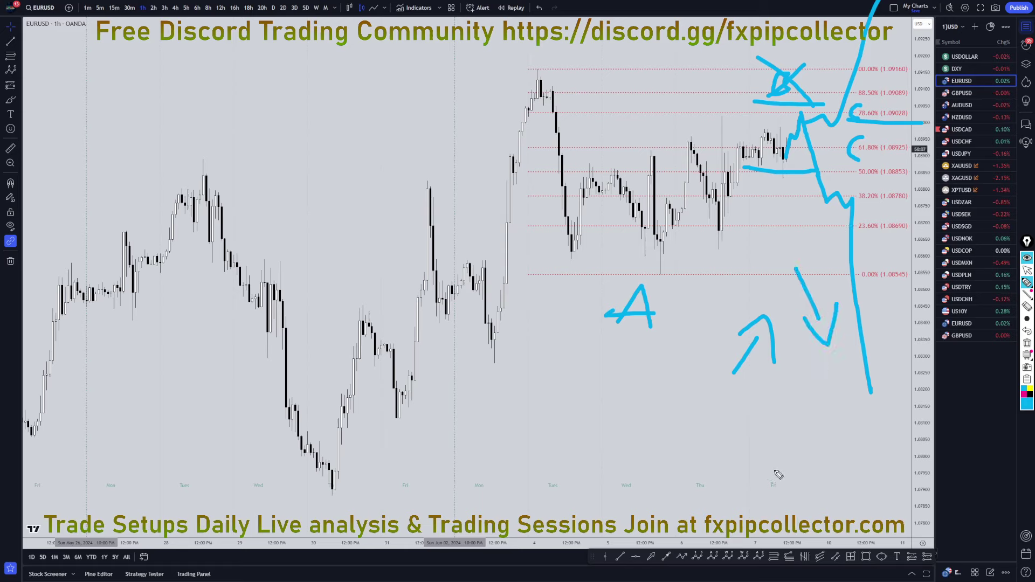